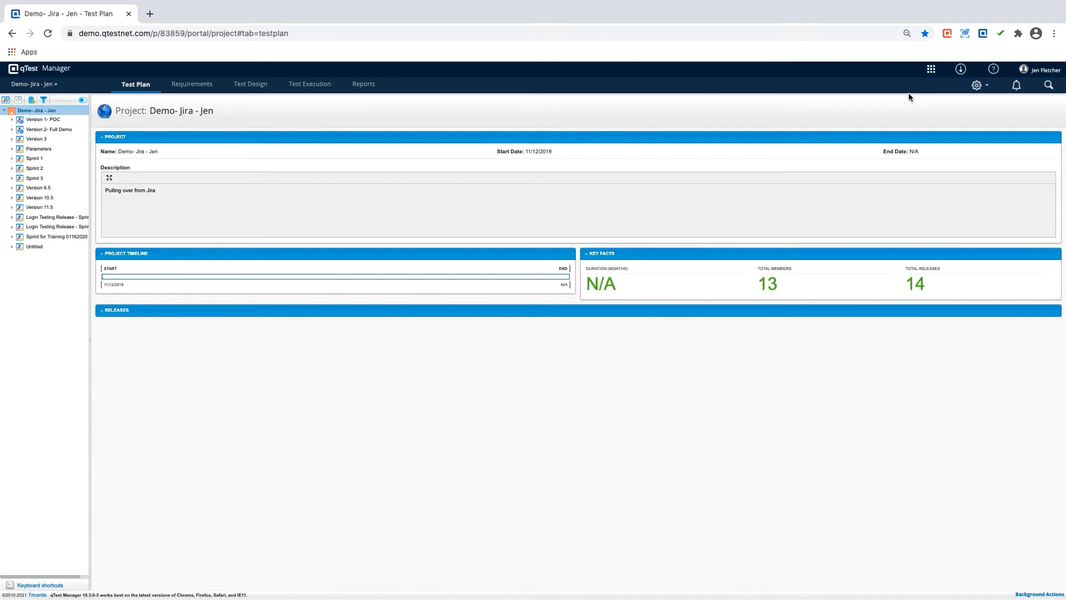
- Open the Chrome Web Store page of the qTest Integration Chrome extension from the qTest download resources
left_click(961, 74)
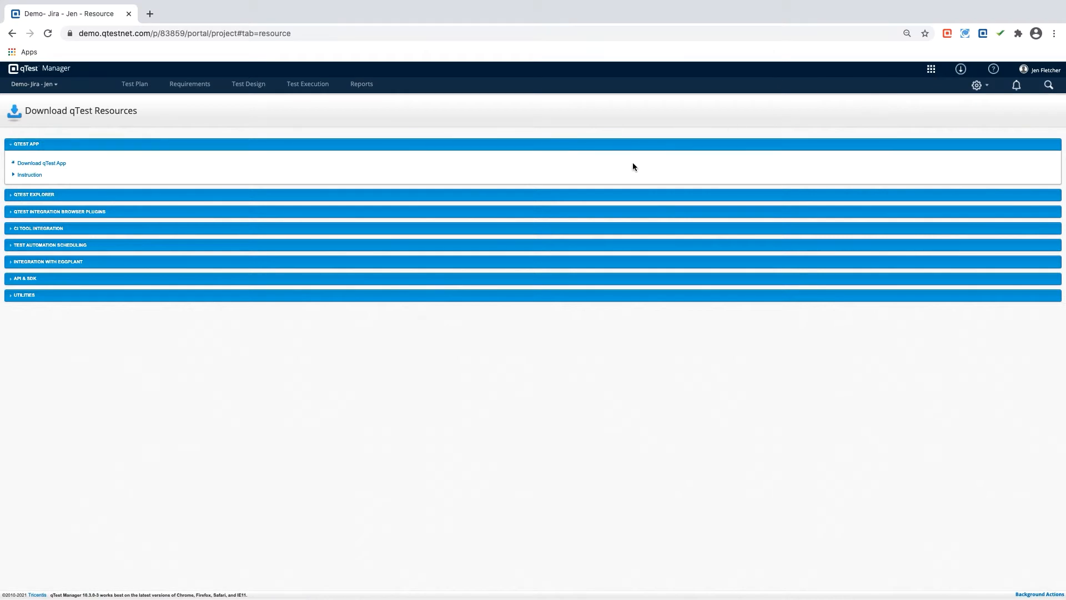
left_click(108, 215)
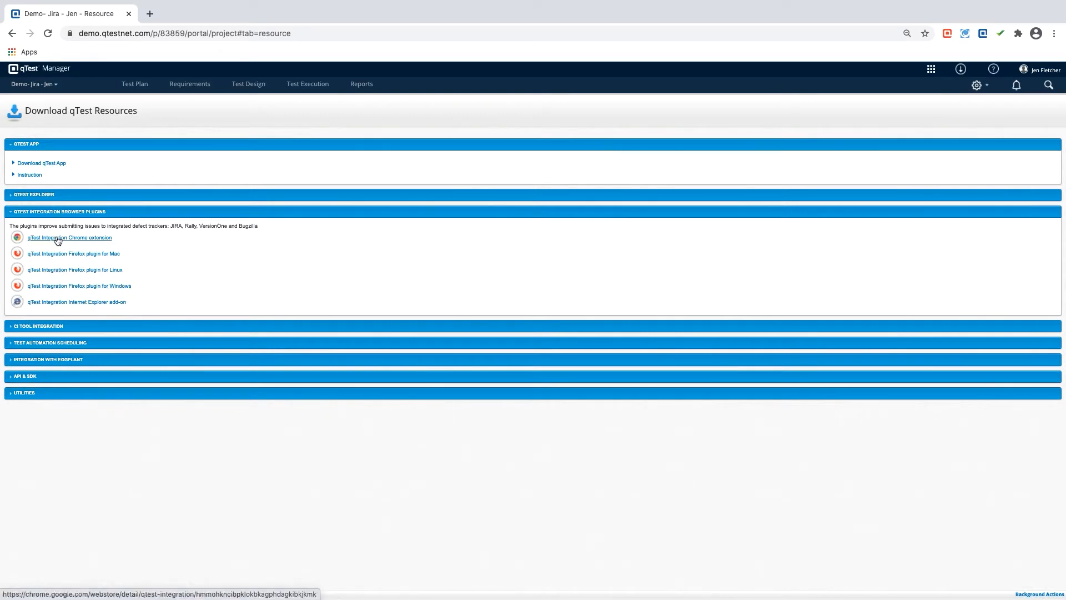
left_click(77, 239)
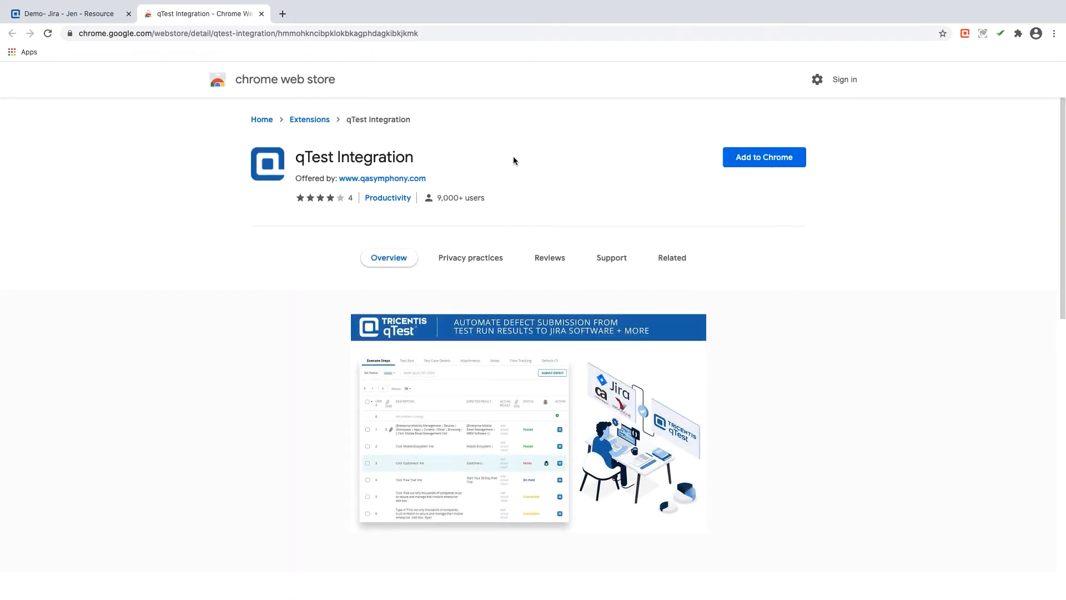
- Read the qTest Integration extension's overview, including the planning tools and ALMs it supports
scroll(599, 291, "down", 4)
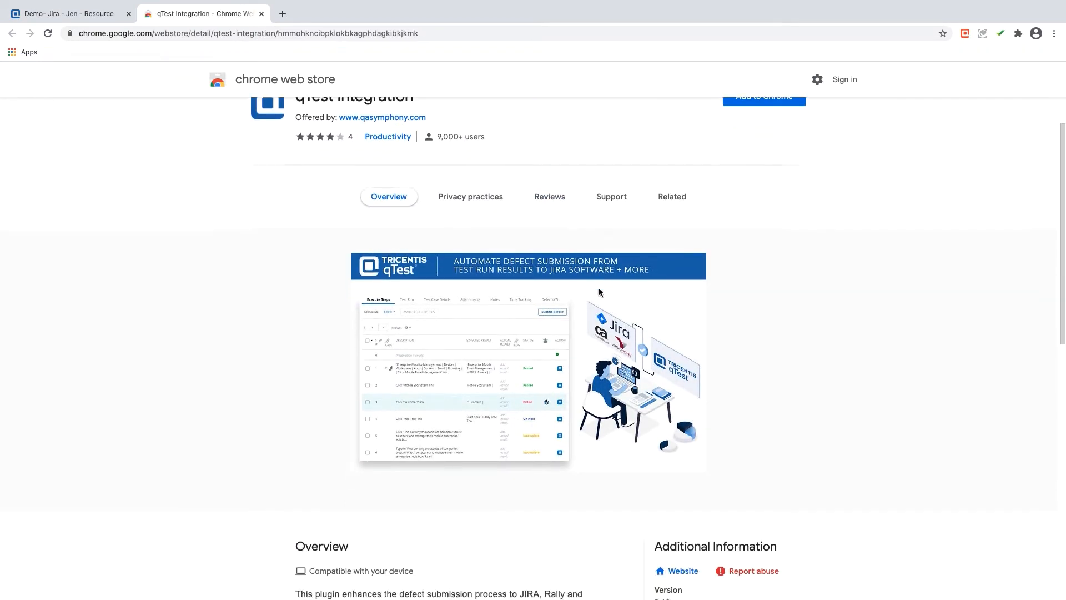
scroll(598, 290, "down", 4)
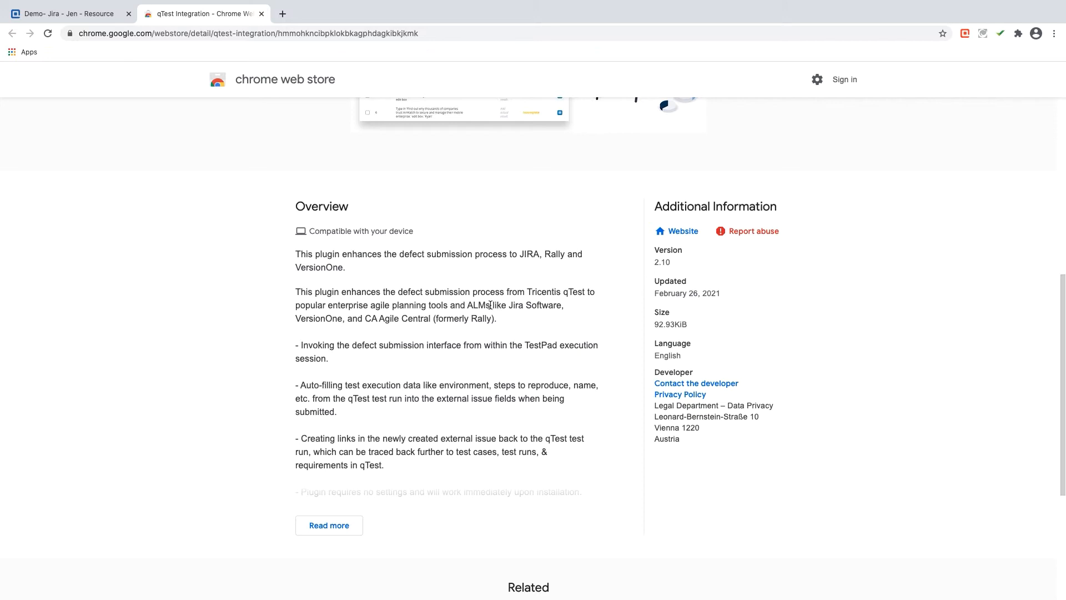
left_click_drag(491, 305, 528, 320)
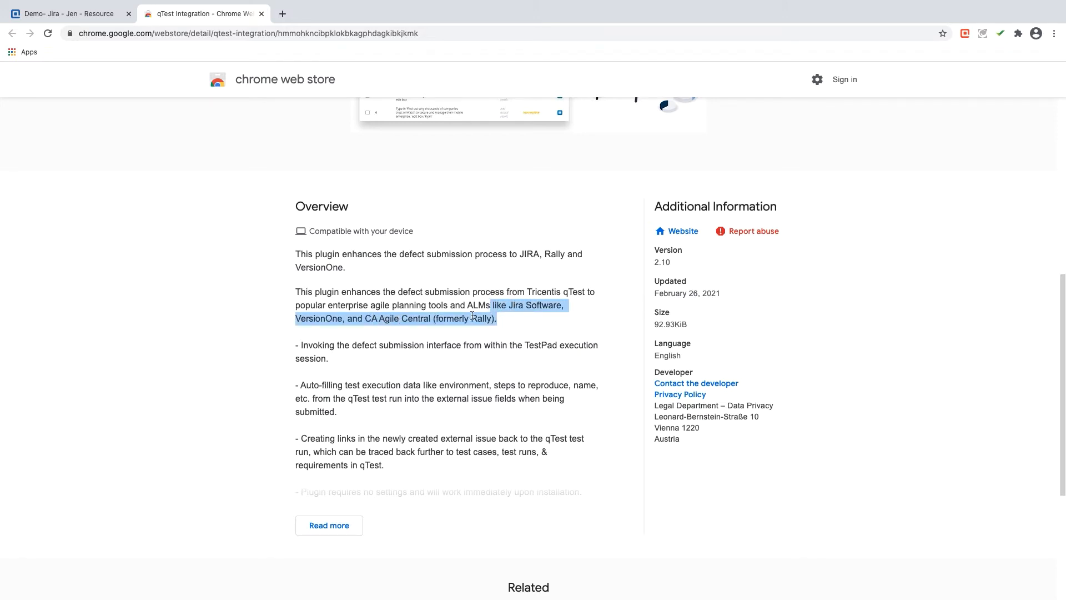
left_click(589, 322)
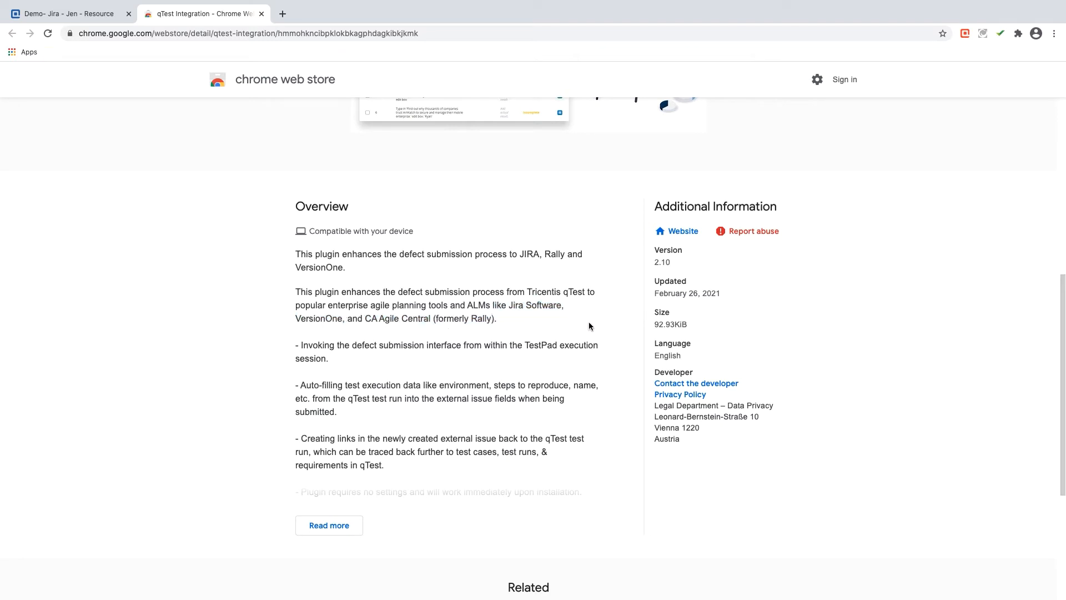
scroll(590, 326, "up", 5)
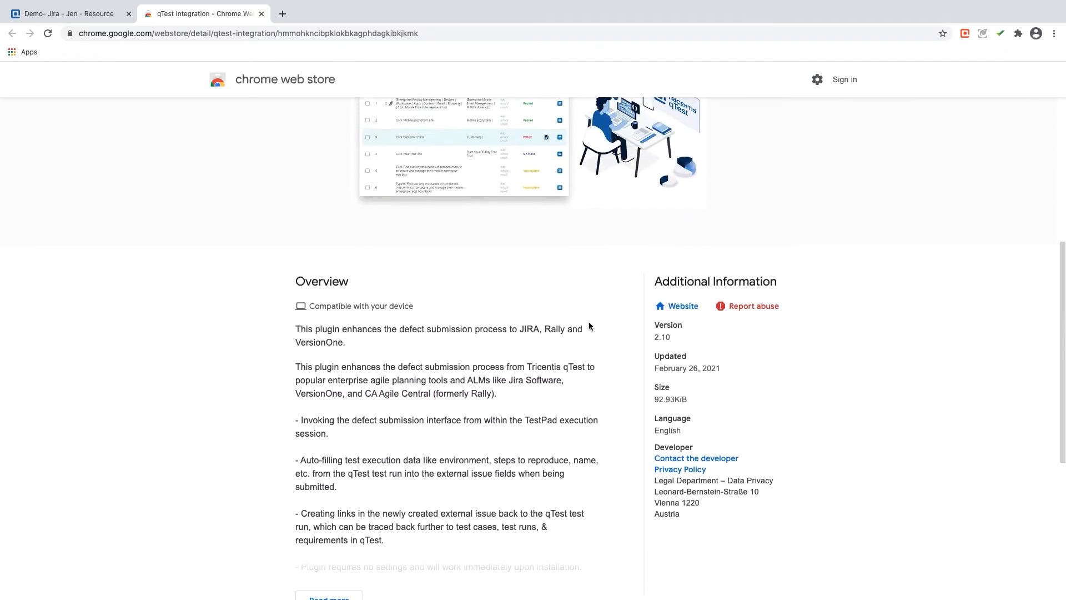
scroll(589, 324, "up", 3)
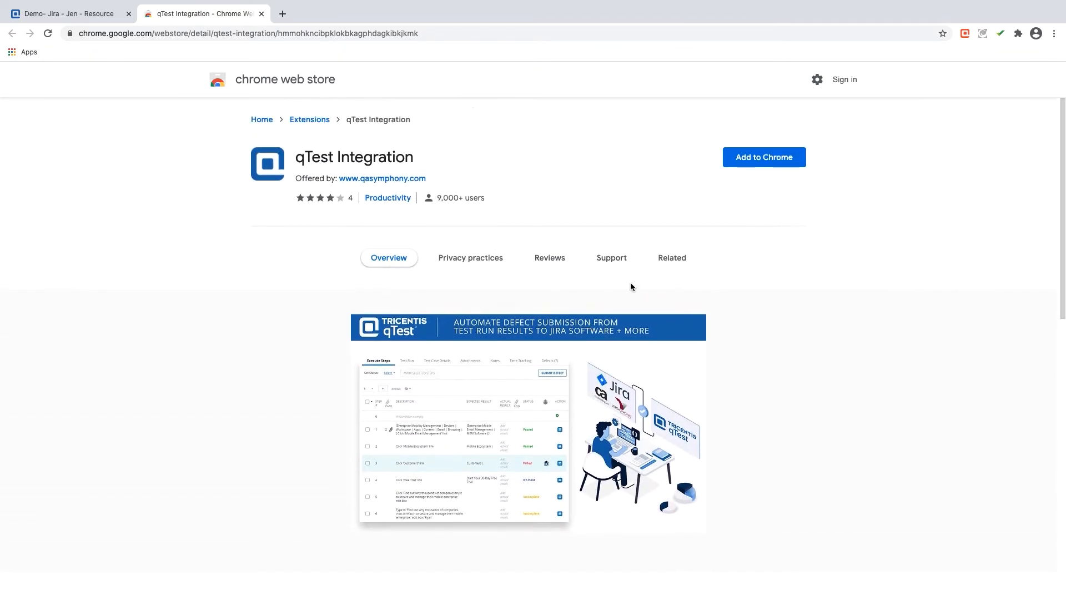
- Add the qTest Integration extension to Chrome and dismiss the installation notice
left_click(748, 166)
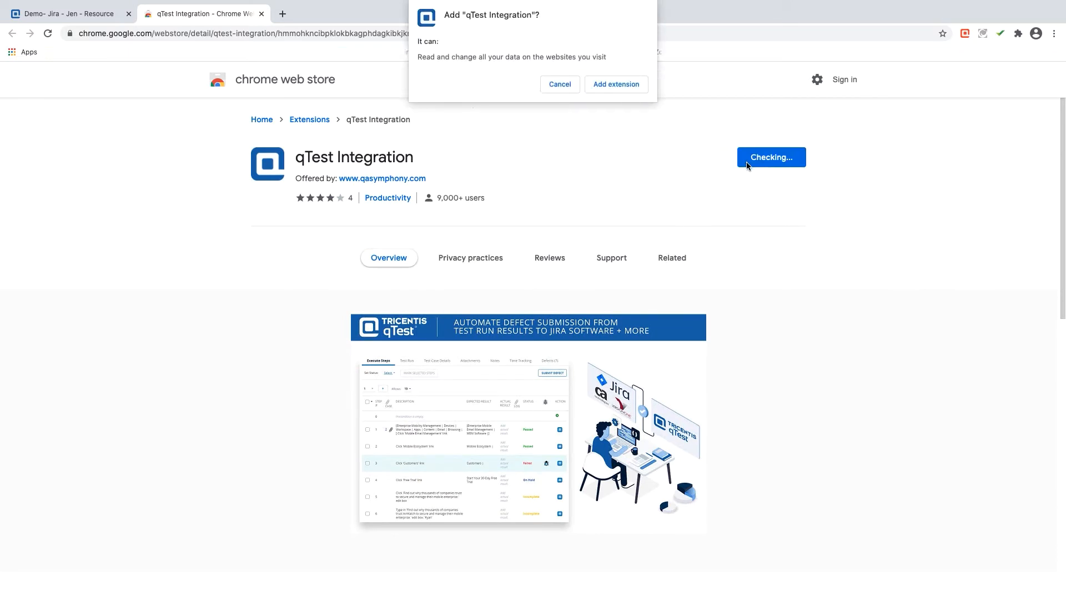
left_click(601, 84)
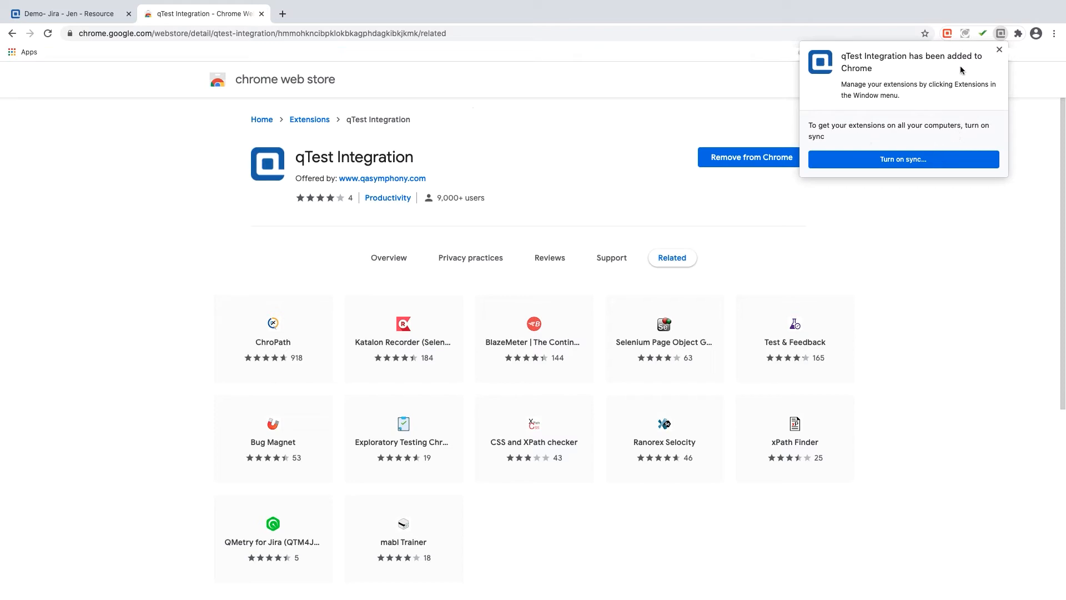
left_click(999, 50)
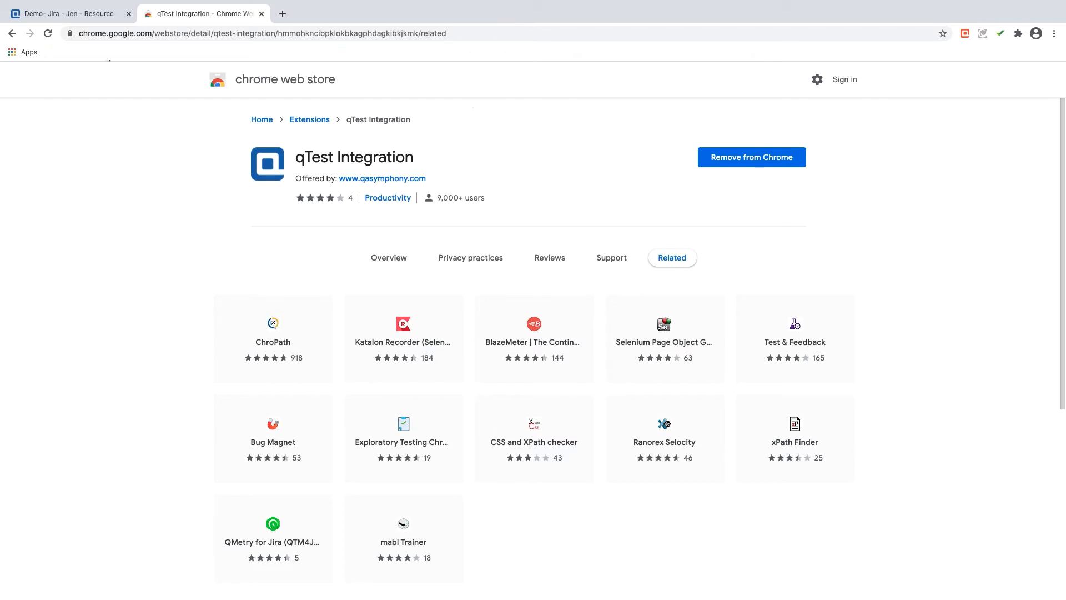
- Close the web store page and open test run TR-1 of the Version 1- POC release in qTest's Test Execution area
left_click(101, 22)
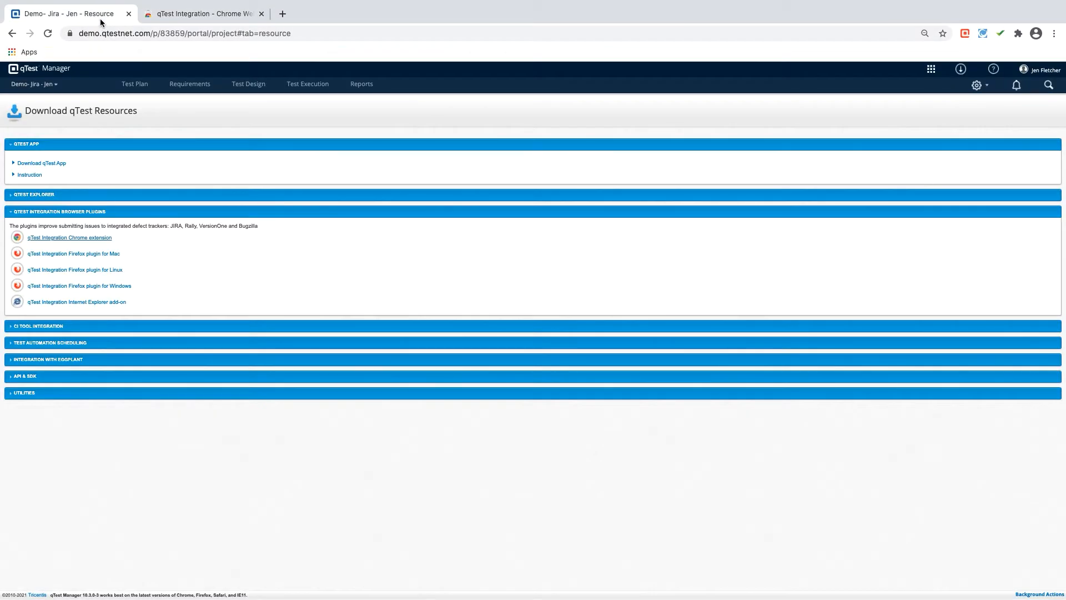
left_click(261, 14)
left_click(310, 84)
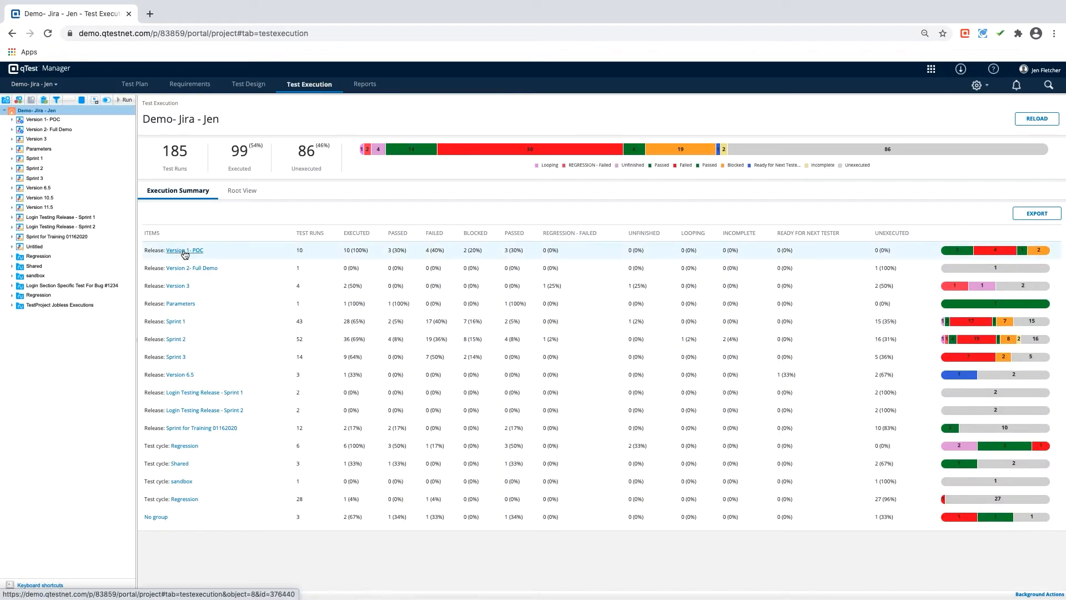
left_click(183, 248)
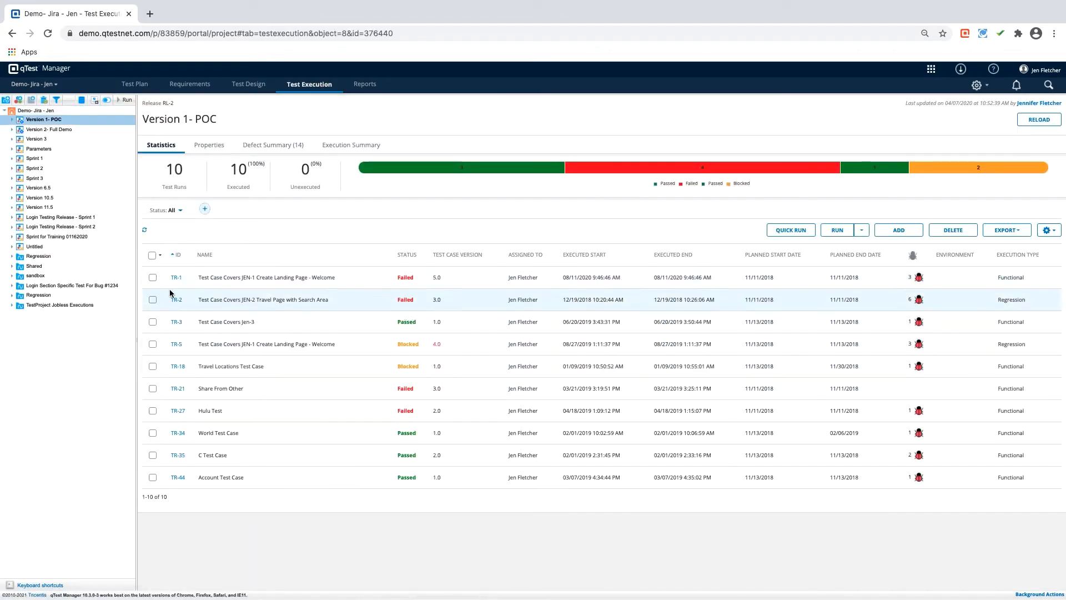
left_click(174, 278)
- Start a quick run of the test run and mark its quick result as Failed
left_click(931, 123)
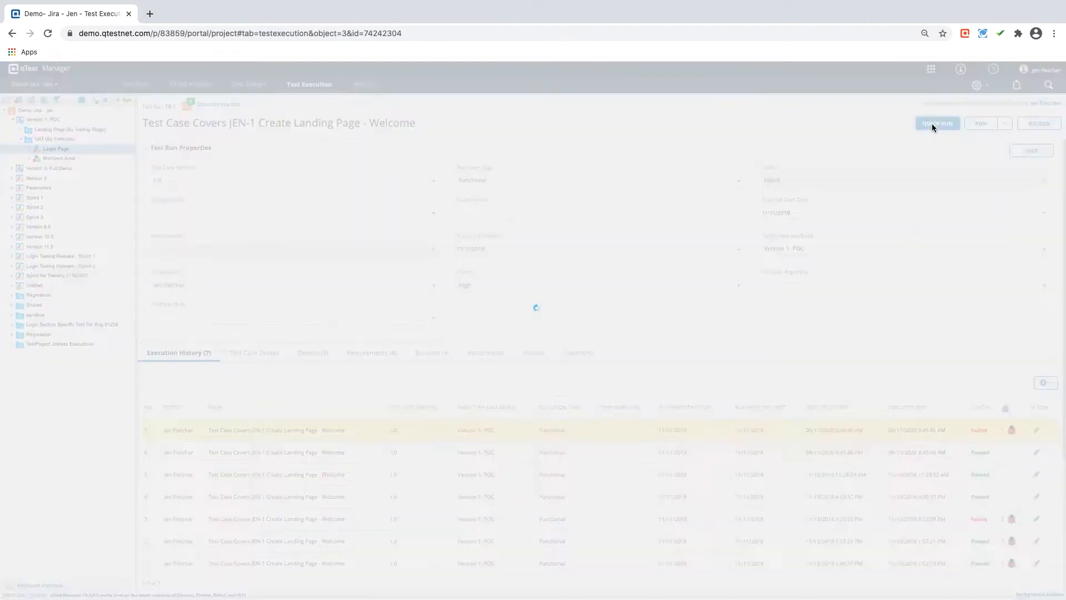
left_click(534, 389)
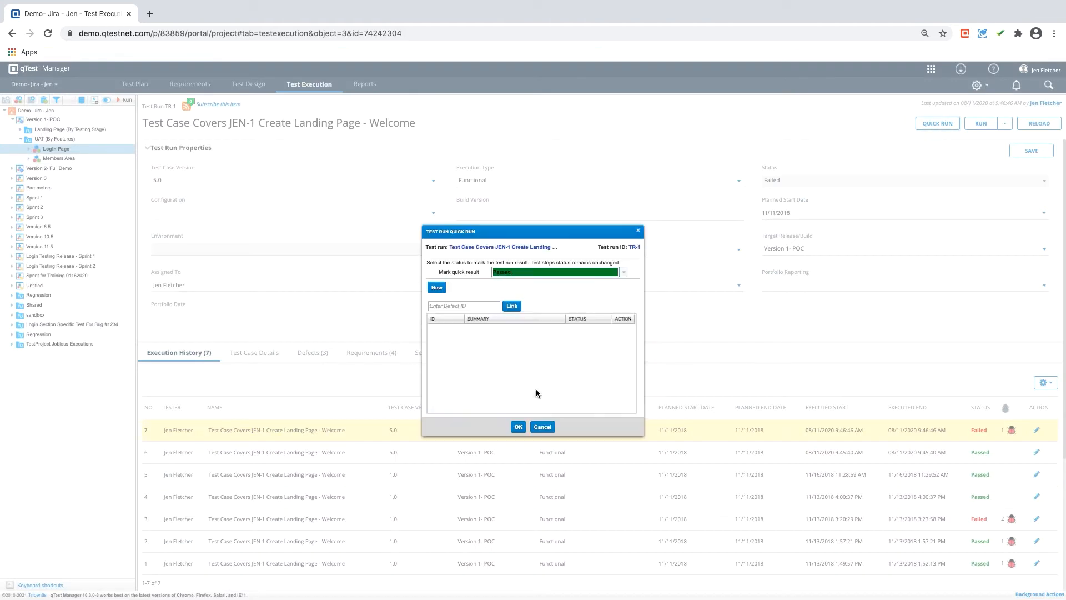
left_click(624, 278)
left_click(555, 294)
- Create a Jira defect of type JenNextGenProject_Bug with the summary "BUG" for the quick run and save the run
left_click(437, 288)
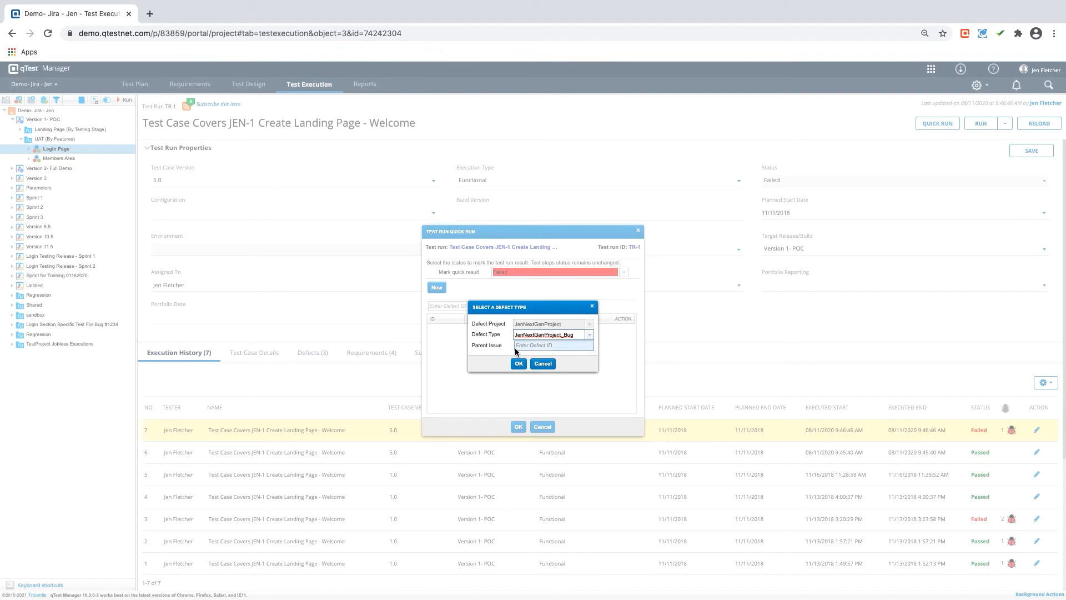
left_click(518, 365)
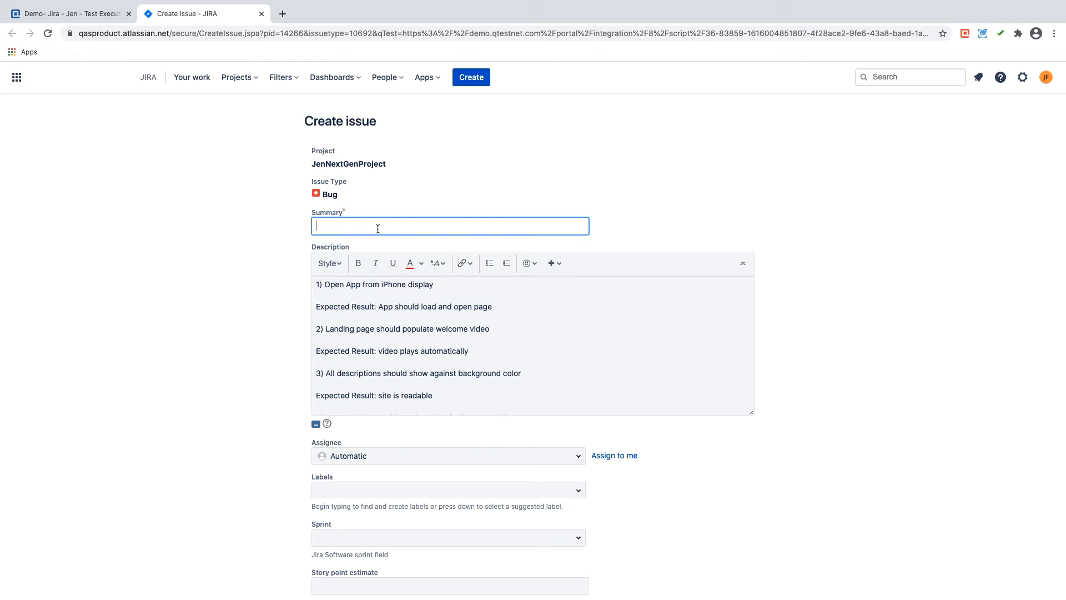
type("BUG")
scroll(413, 213, "down", 1)
scroll(413, 216, "down", 6)
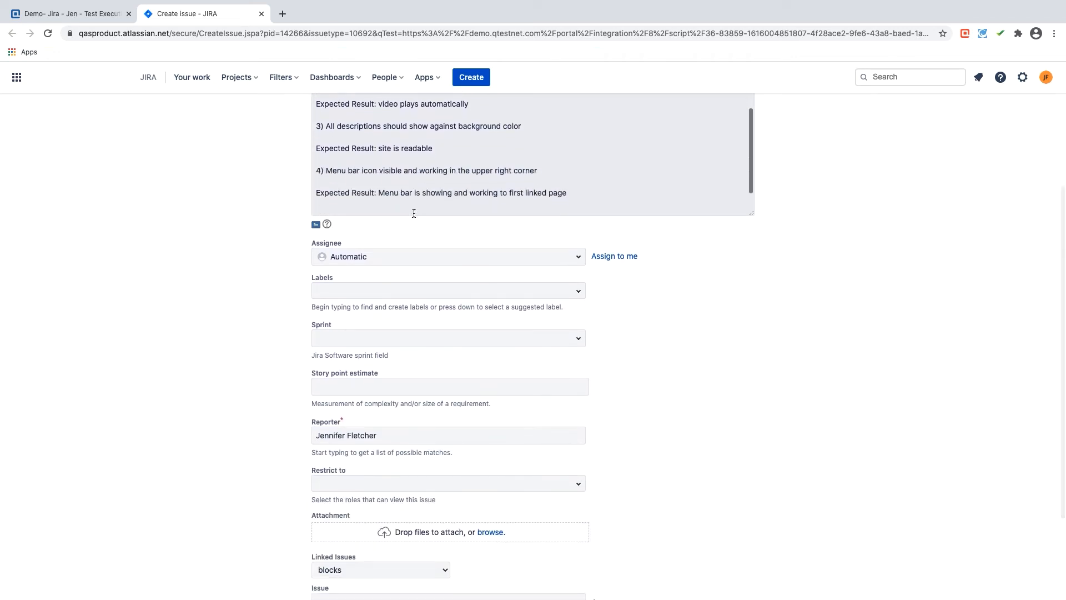
scroll(414, 222, "down", 5)
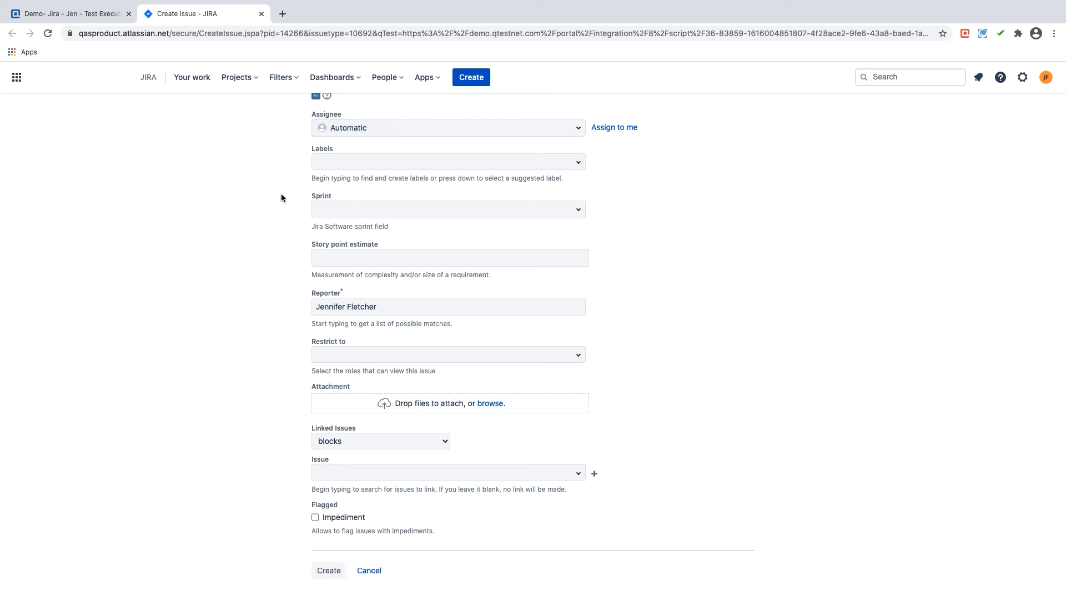
left_click(329, 570)
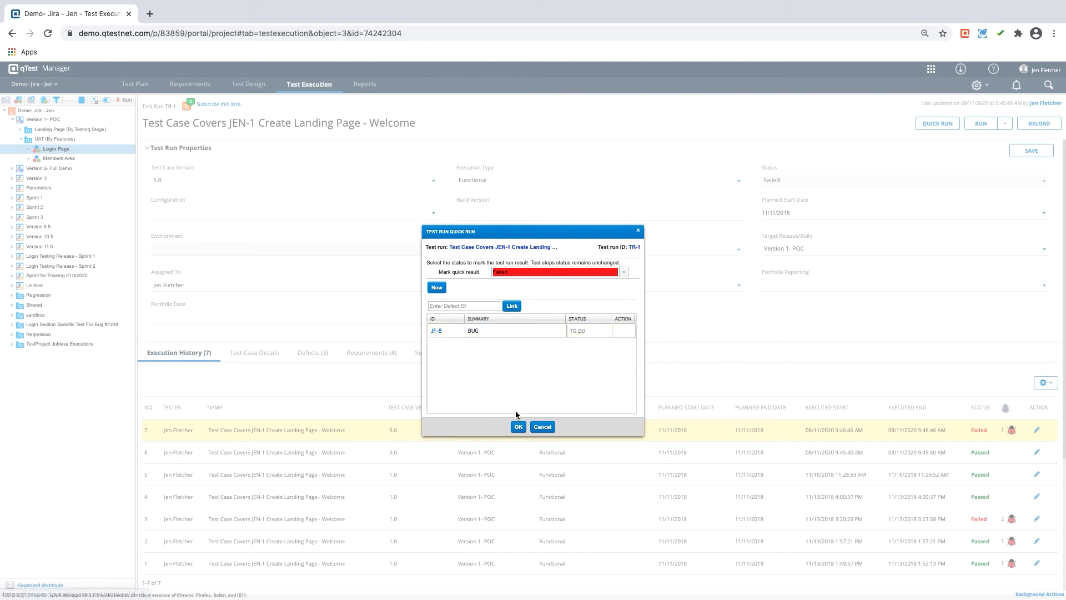
left_click(519, 428)
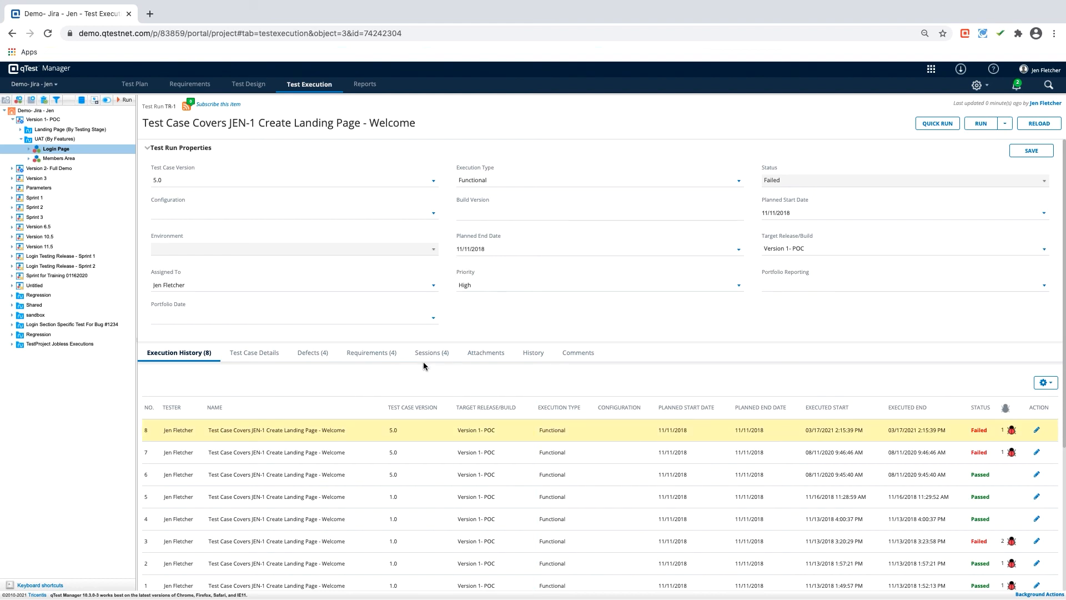
- Examine the test run's defects and one defect's linked issues and test execution in Jira, returning to the qTest download resources
left_click(309, 354)
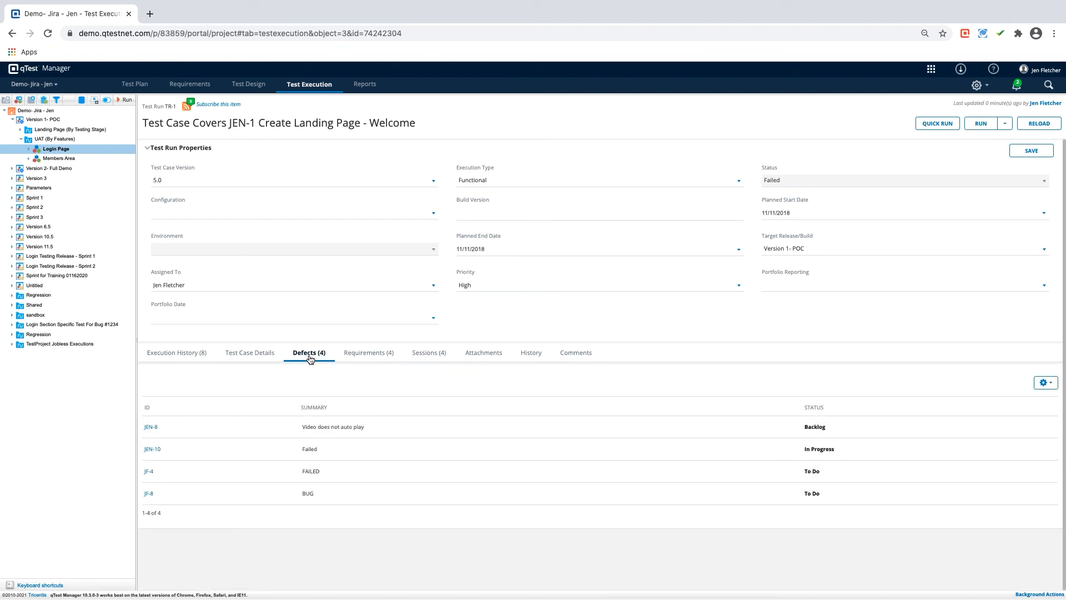
left_click(149, 494)
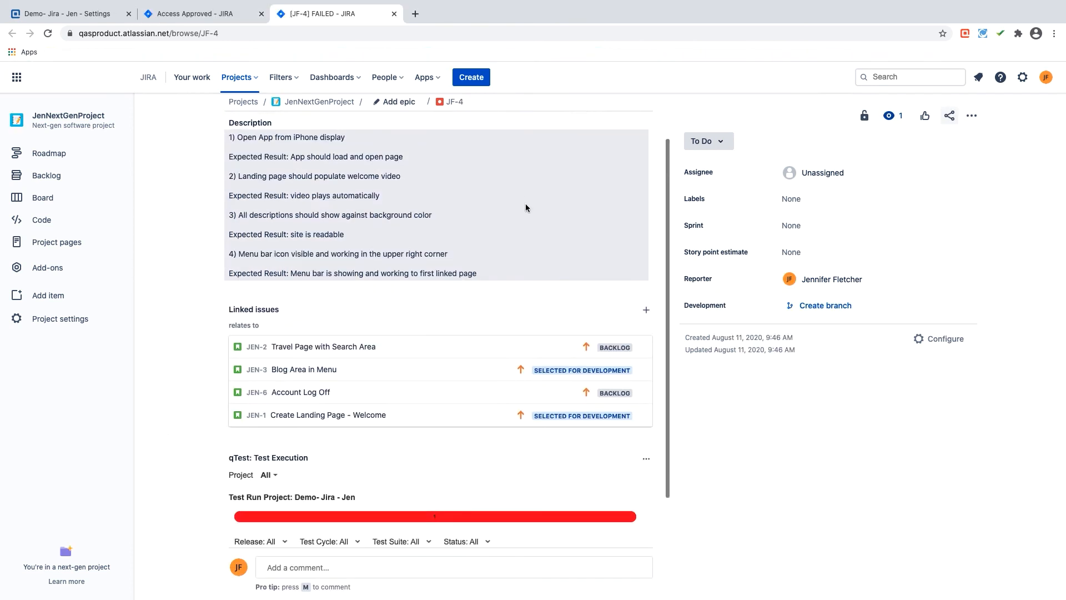
scroll(525, 203, "down", 3)
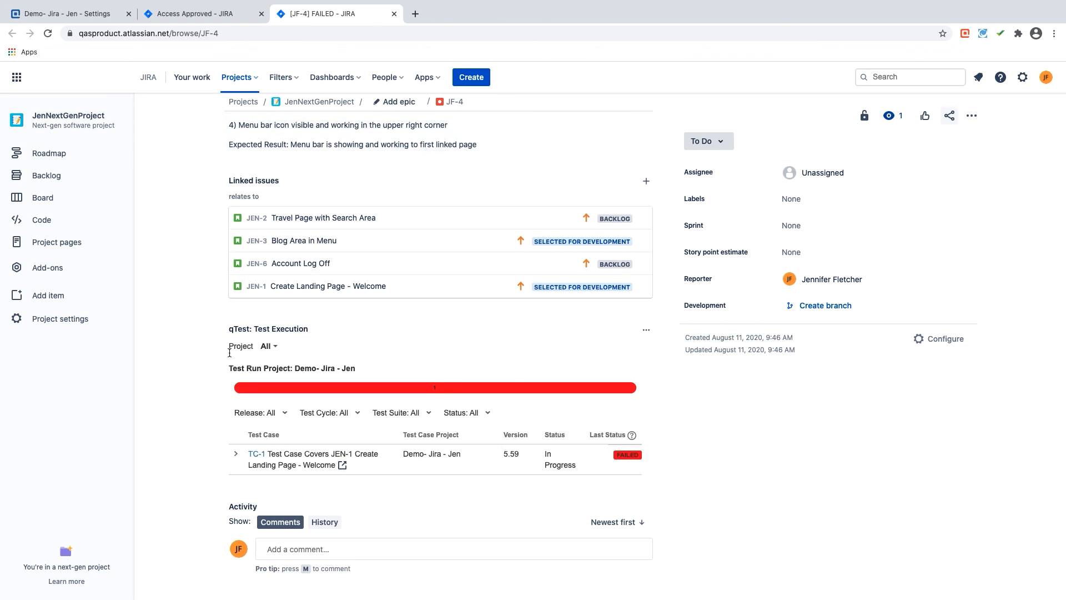
mouse_move(369, 404)
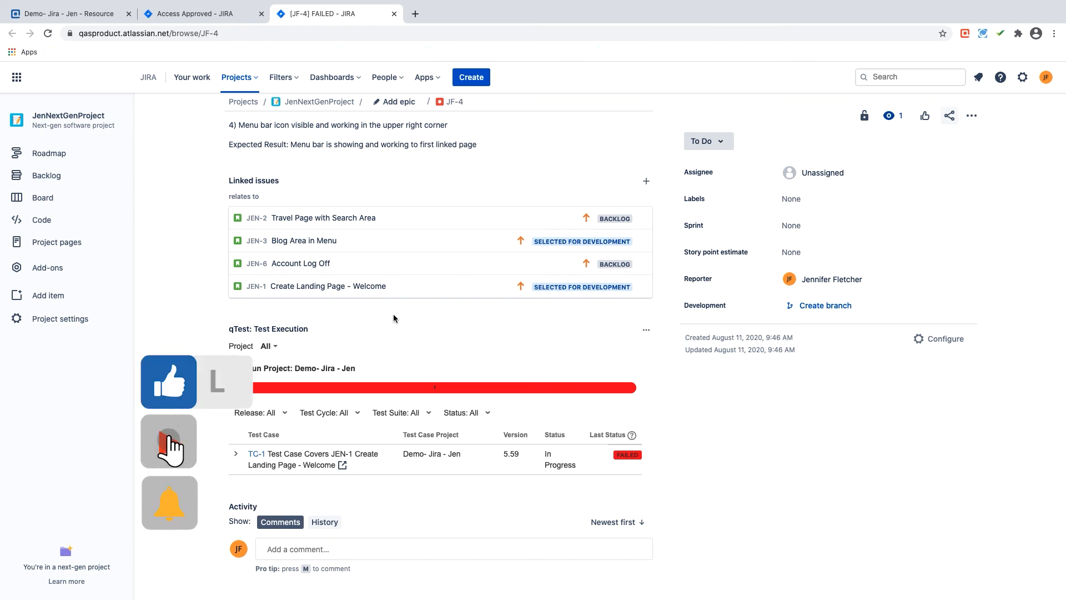
left_click(87, 17)
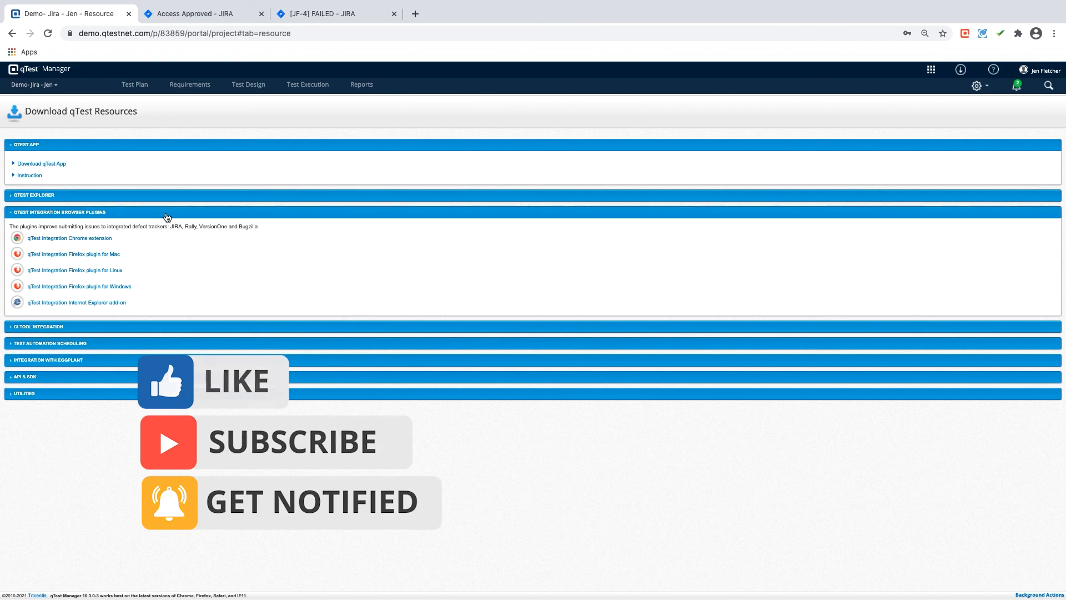